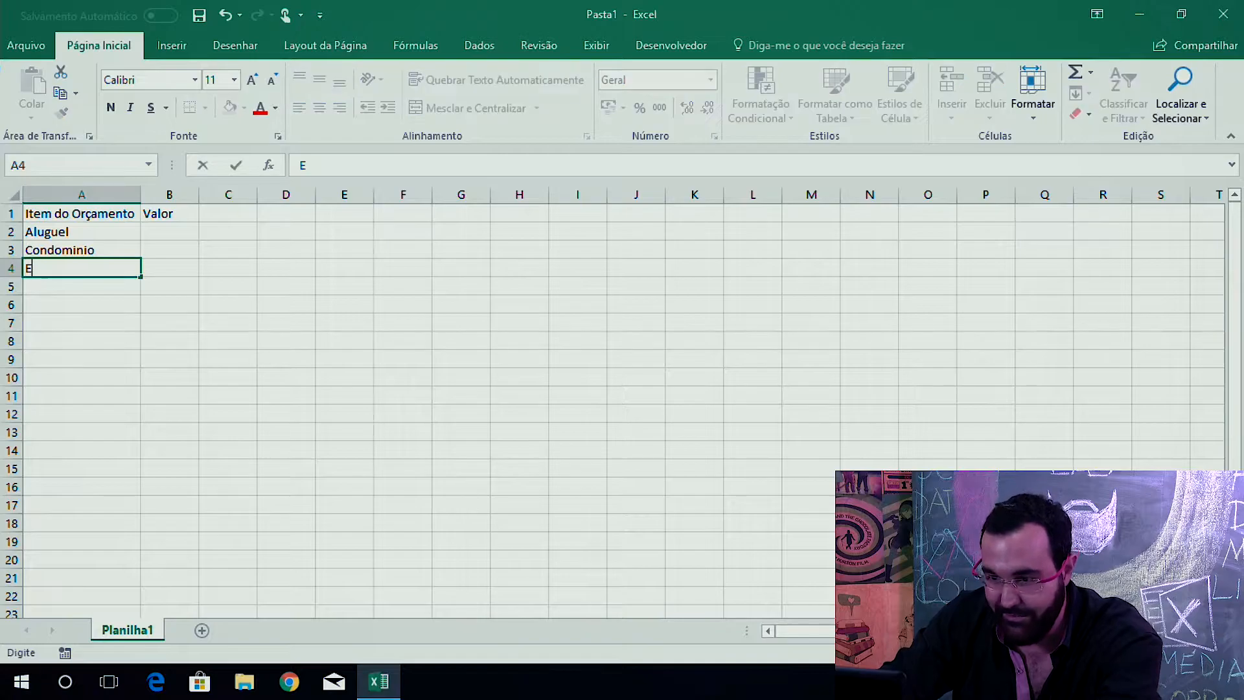
Enter the remaining budget items Educação, Lazer, Internet, Telefone, Água, Luz and Total down column A.
key("Return")
type("Lazer")
key("Return")
type("Internet")
key("Return")
type("Telefone")
key("Return")
type("Zo")
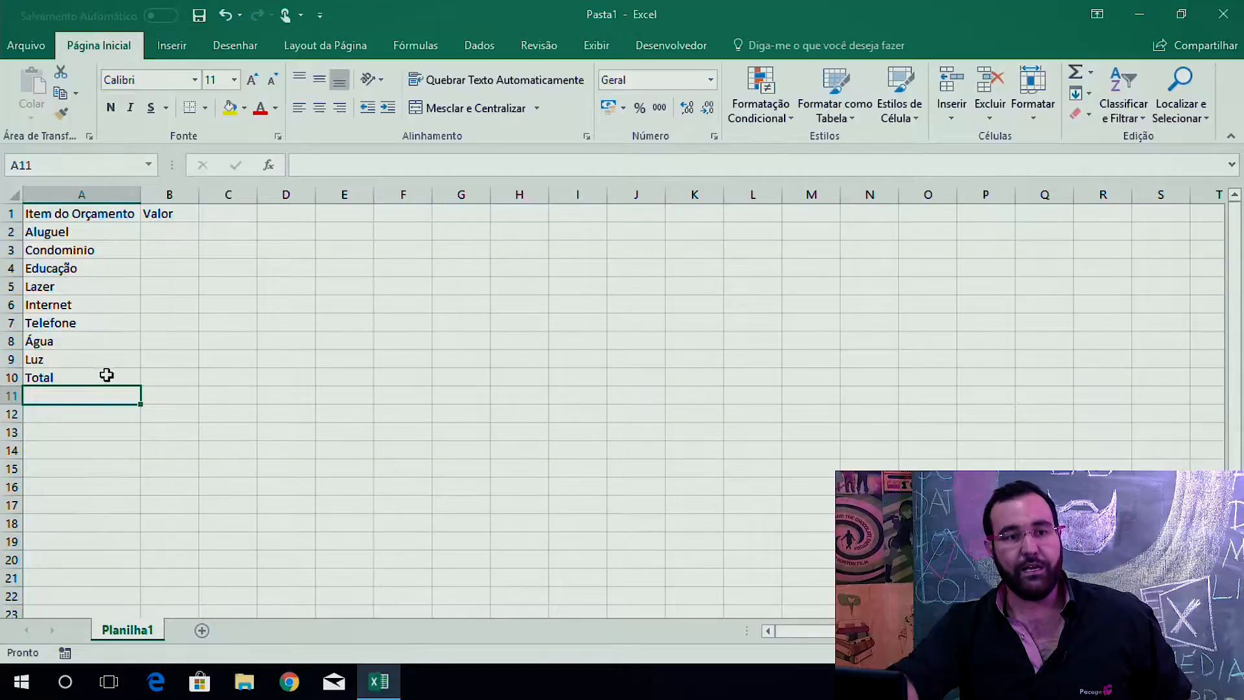
Fill the Valor column with 500, 250, 1500, 200, 50, 200, 50 and 100 for the budget items.
left_click(164, 233)
type("500")
key("Return")
type("250")
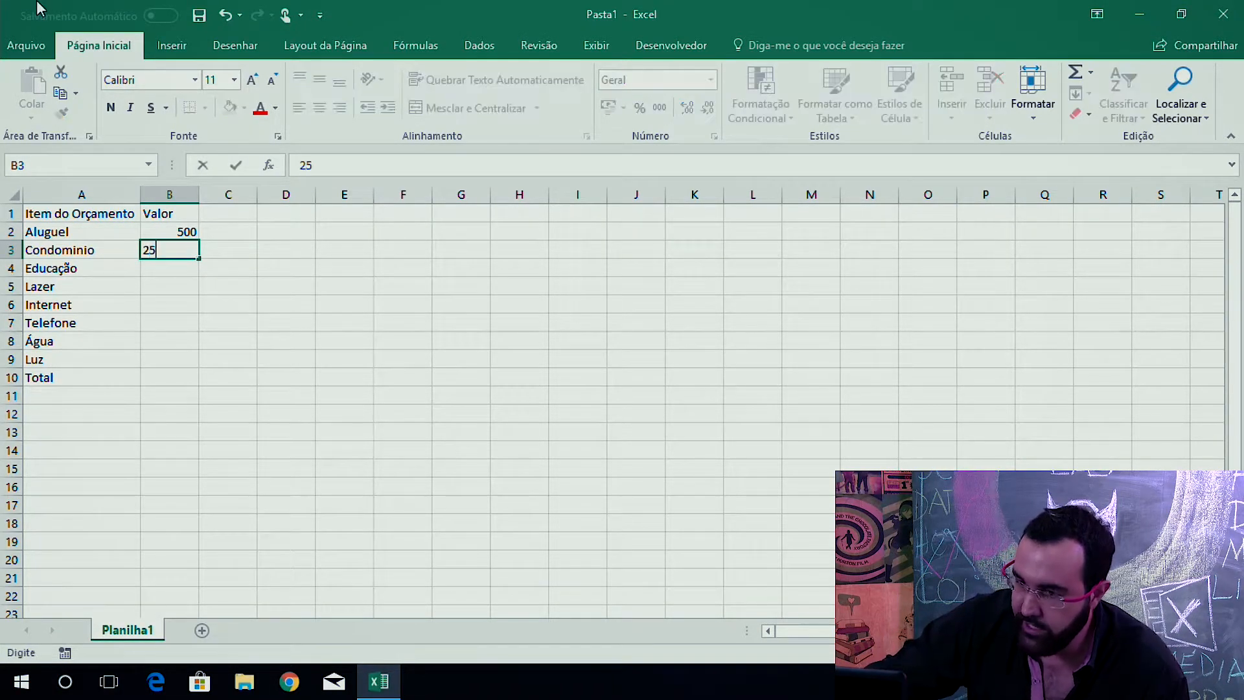
key("Return")
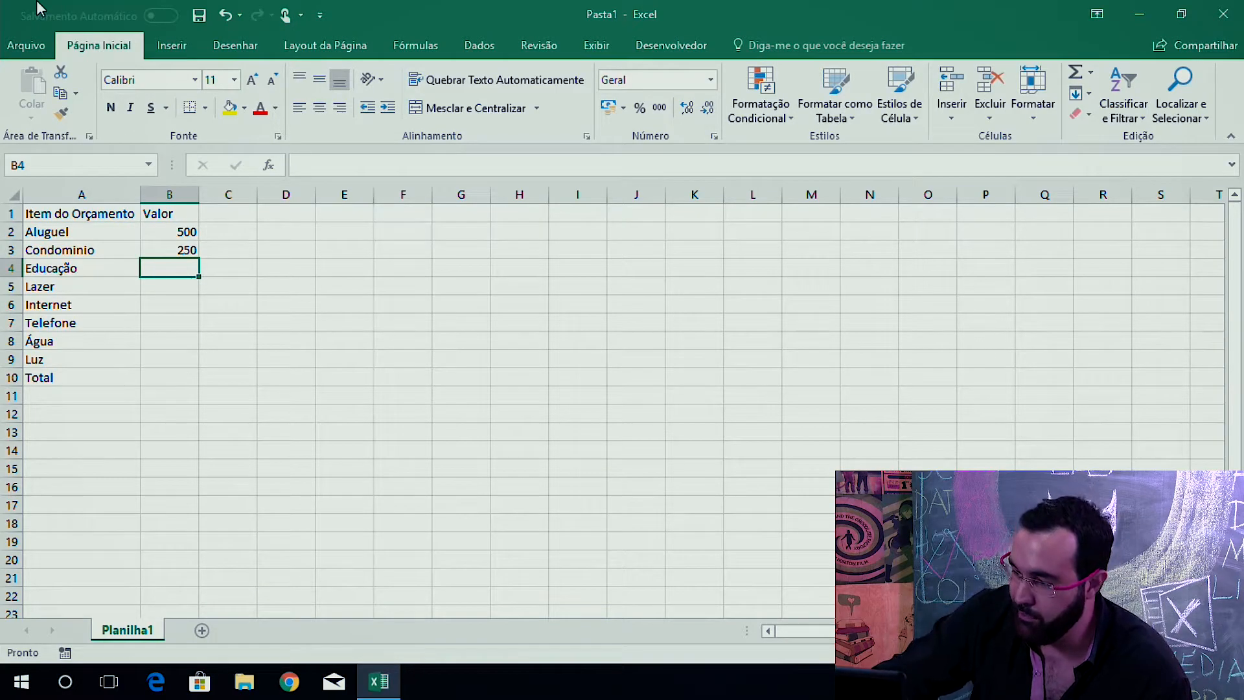
type("1500")
key("Return")
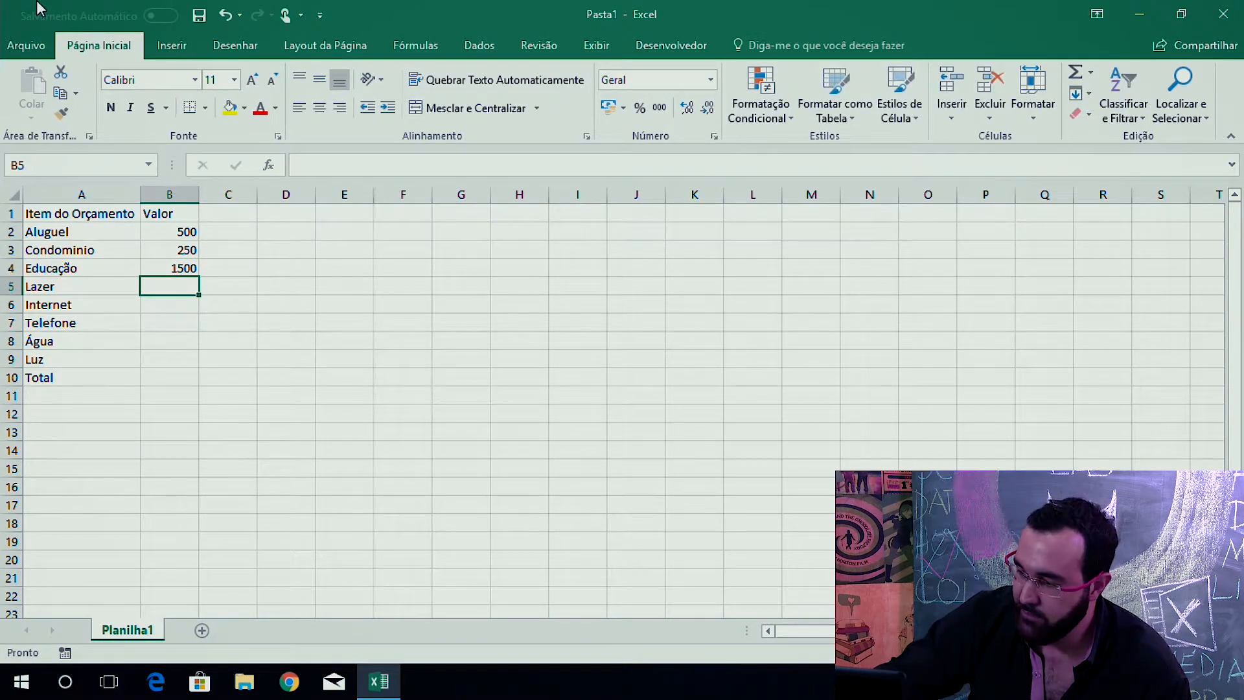
type("200")
key("Return")
type("50")
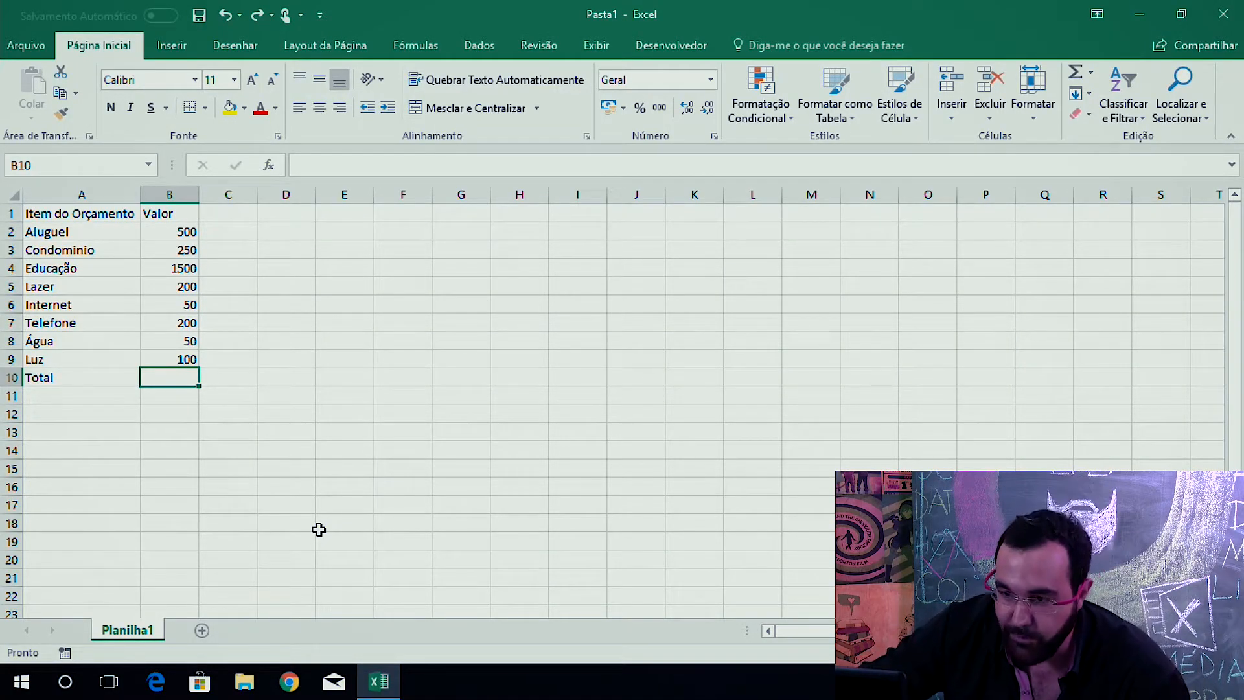
Enter a formula in the Total value cell adding B2 through B9 one cell at a time.
type("=")
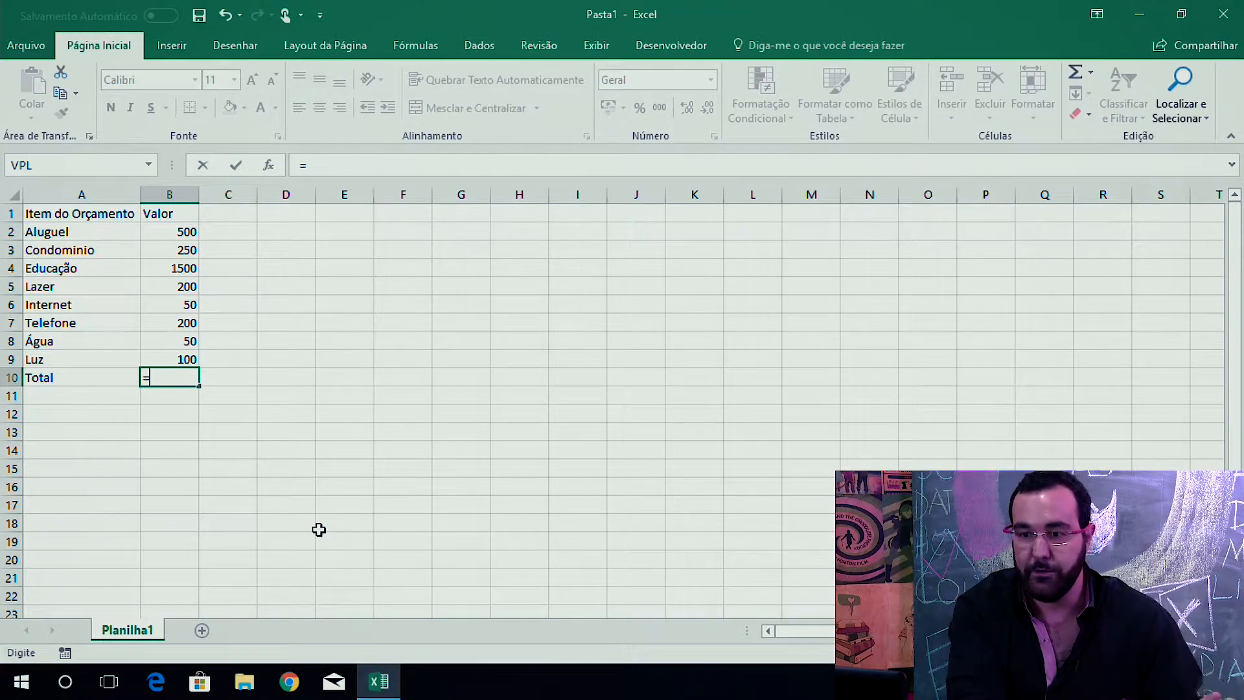
left_click(162, 232)
left_click(104, 238)
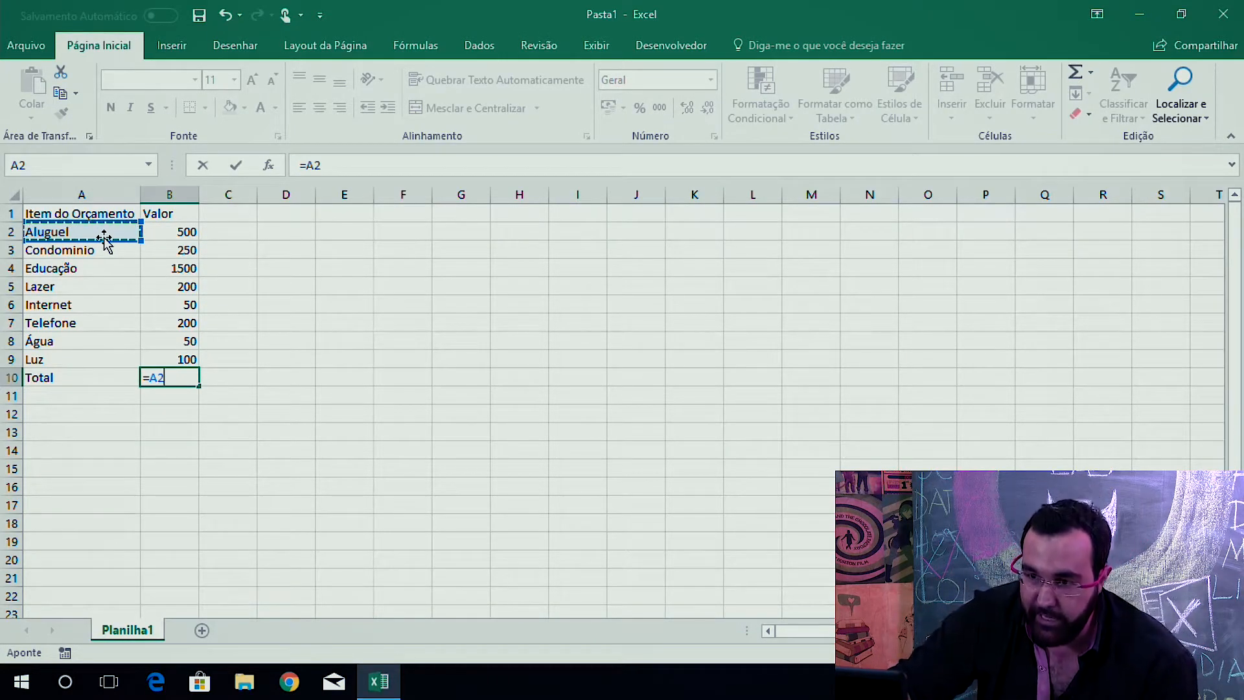
left_click(186, 234)
type("+")
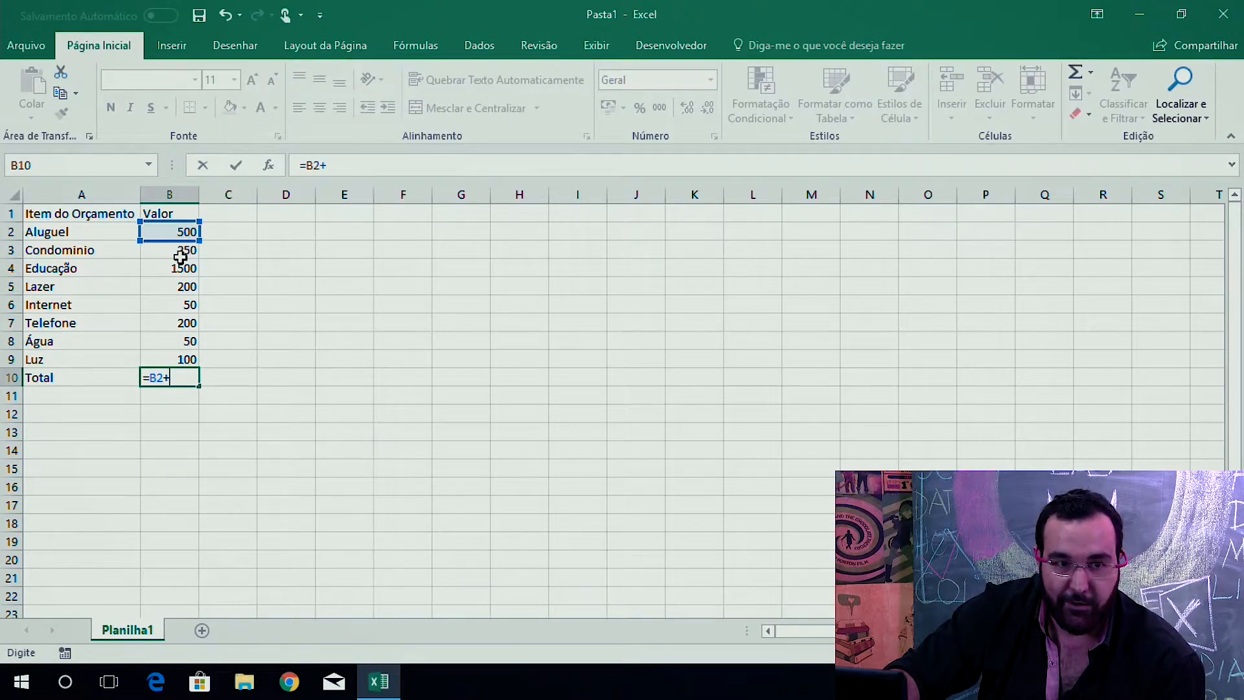
left_click(180, 252)
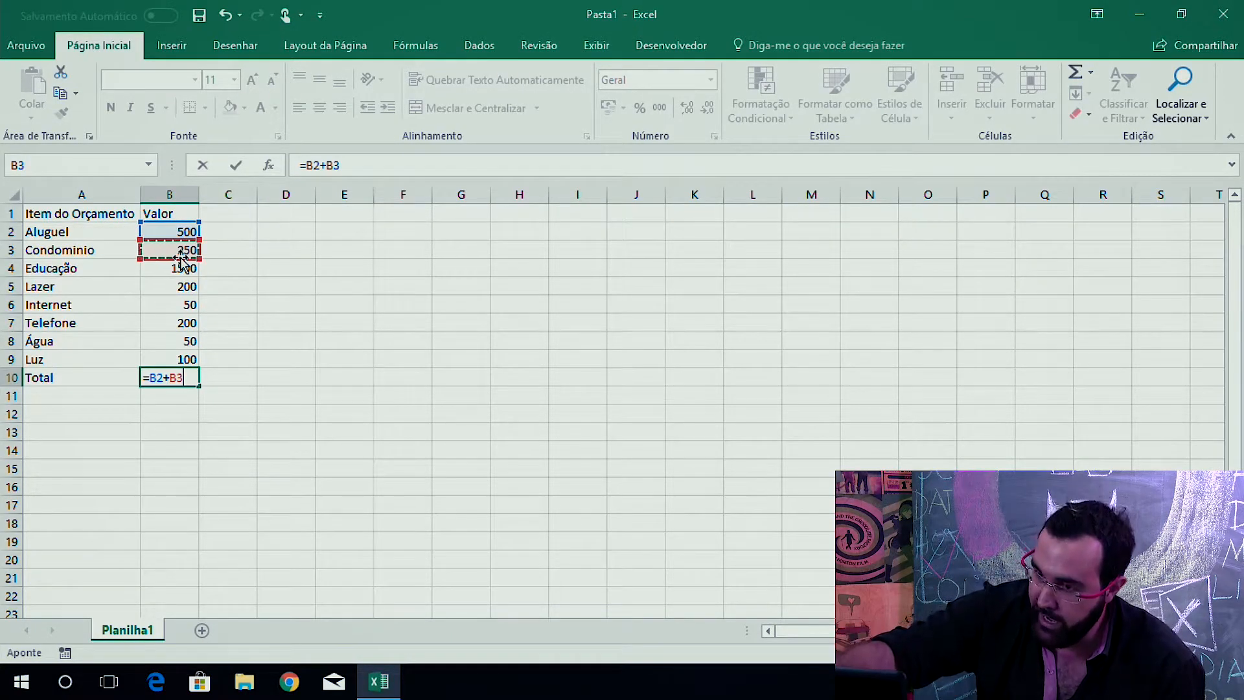
type("+")
left_click(161, 270)
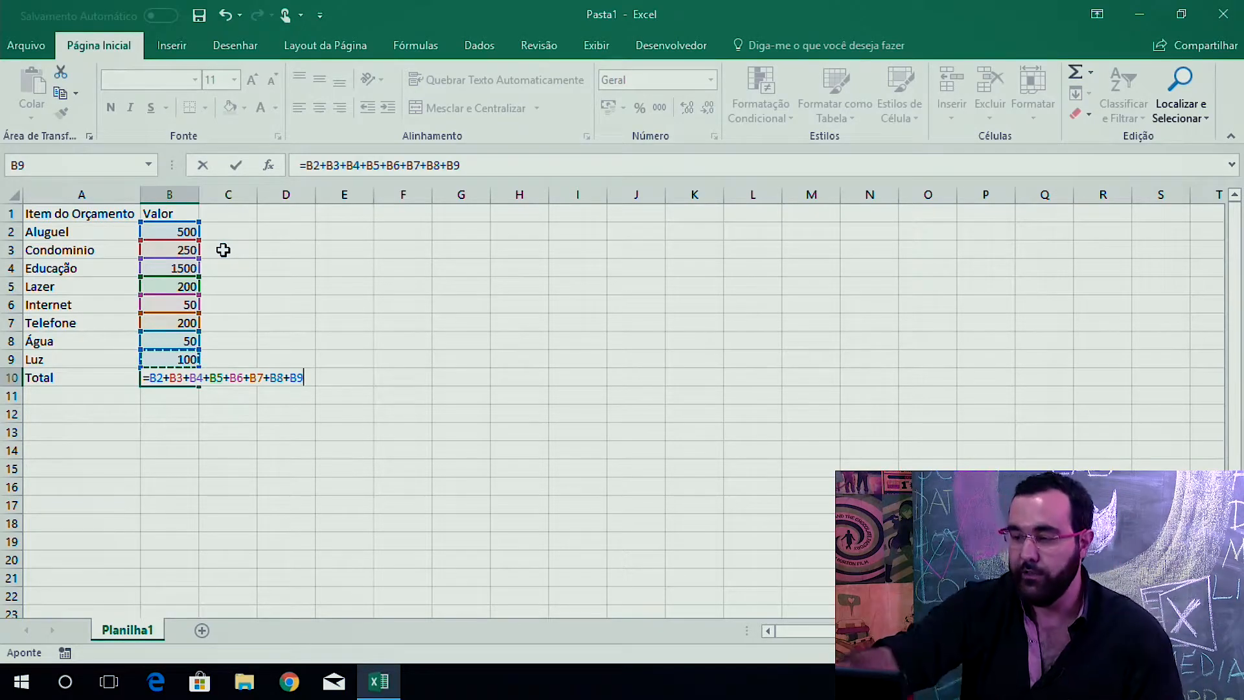
key("Return")
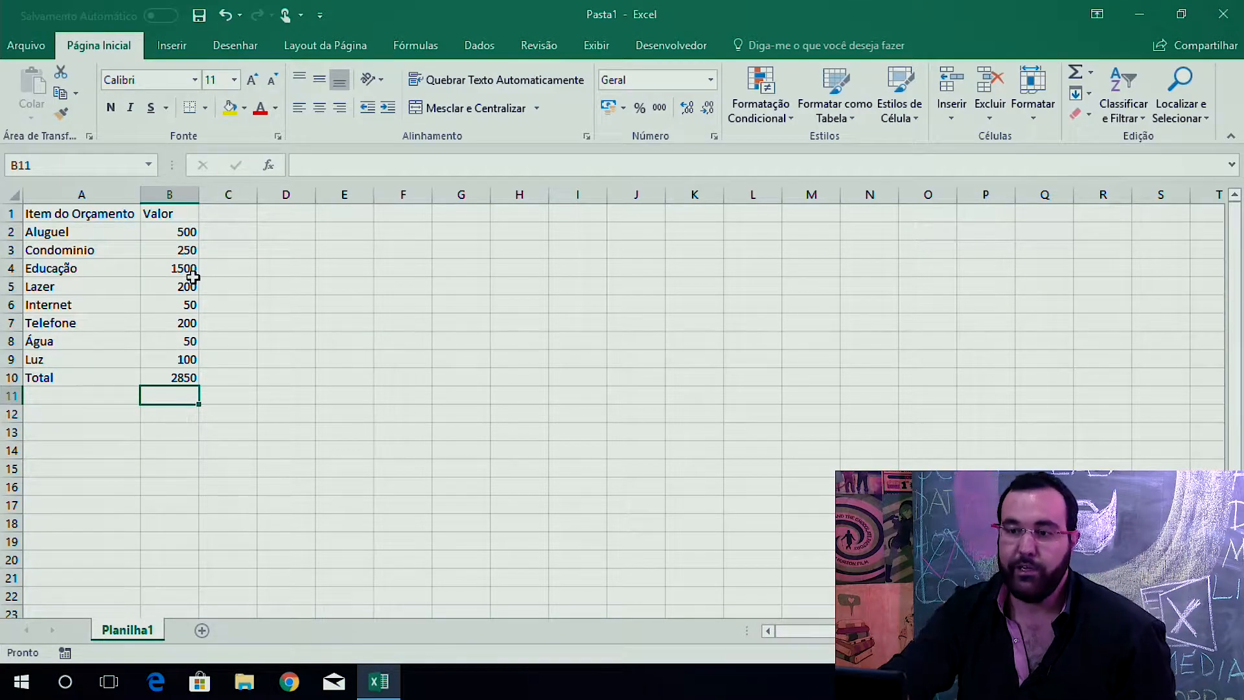
Set the Aluguel value to 1000 and reopen the Total formula to check it.
double_click(185, 231)
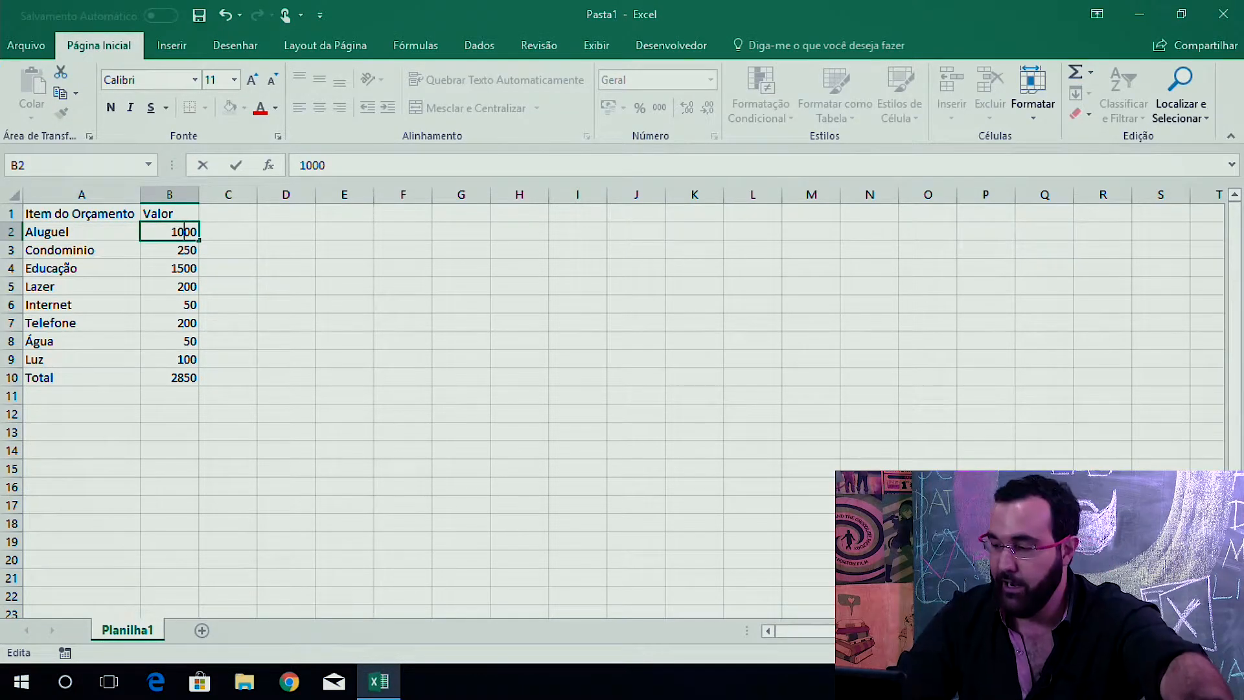
key("Return")
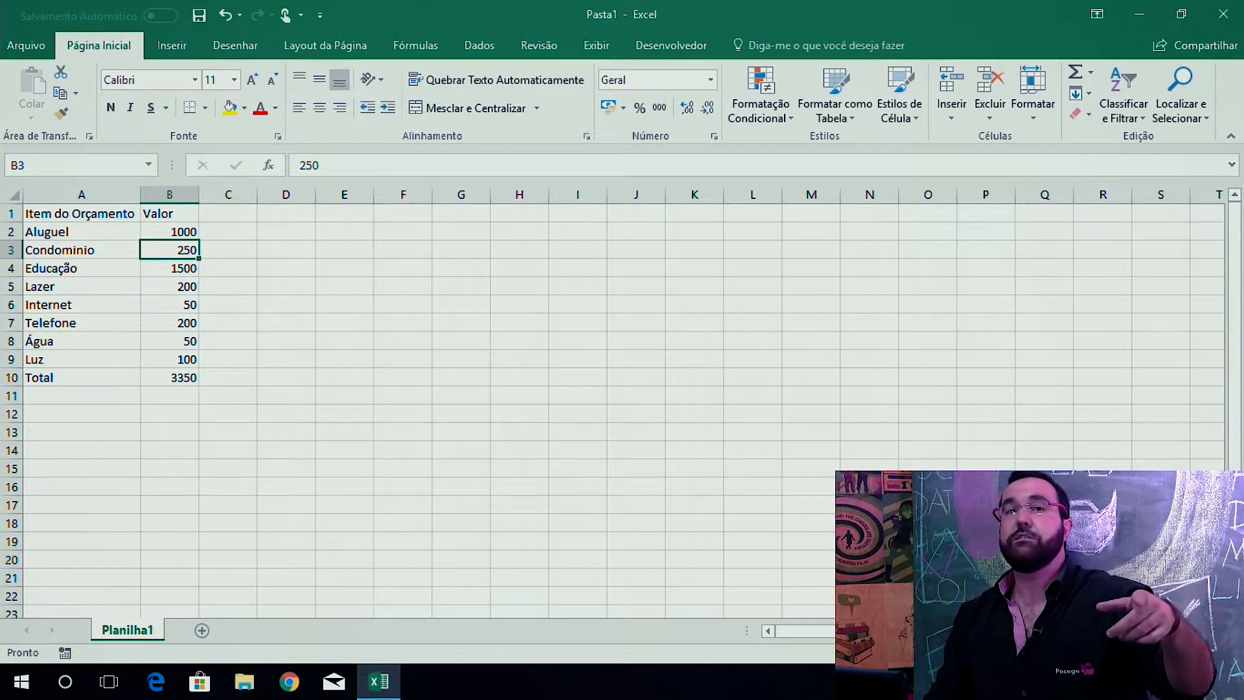
double_click(186, 381)
key("Return")
Enter the letter a as the Aluguel value, then undo that entry.
key("Up")
key("Up")
key("Up")
key("Up")
key("Up")
key("Up")
key("Up")
key("Up")
key("Up")
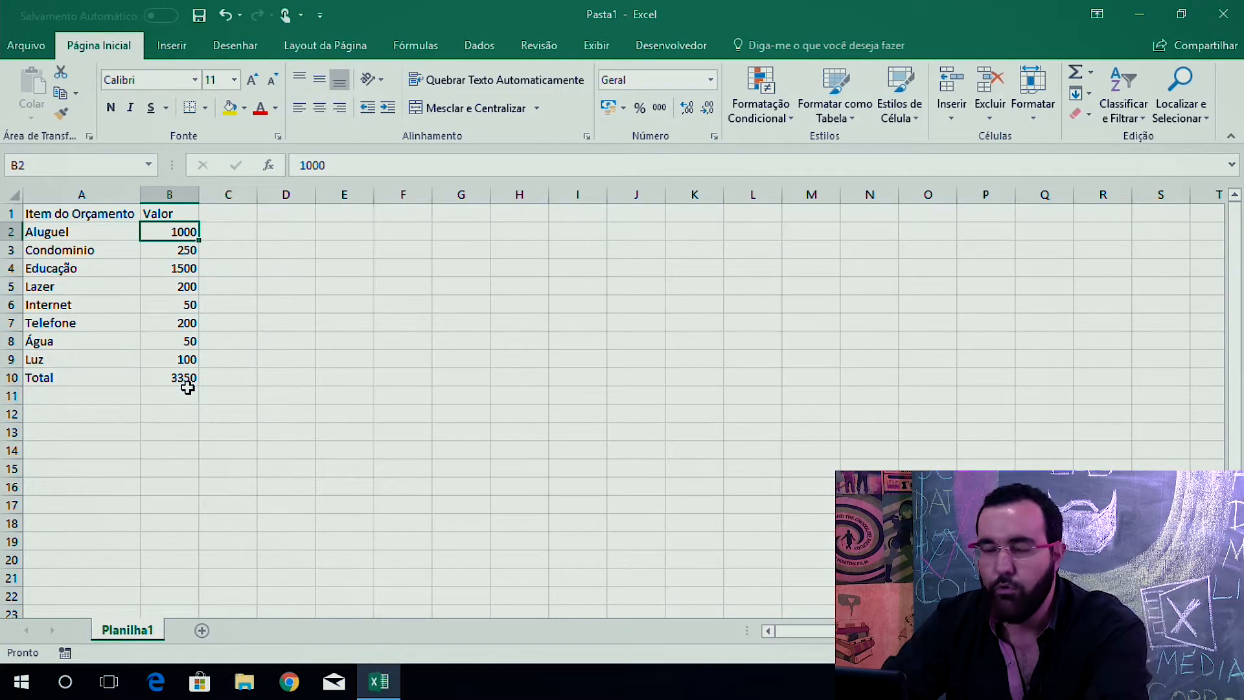
type("a")
key("Return")
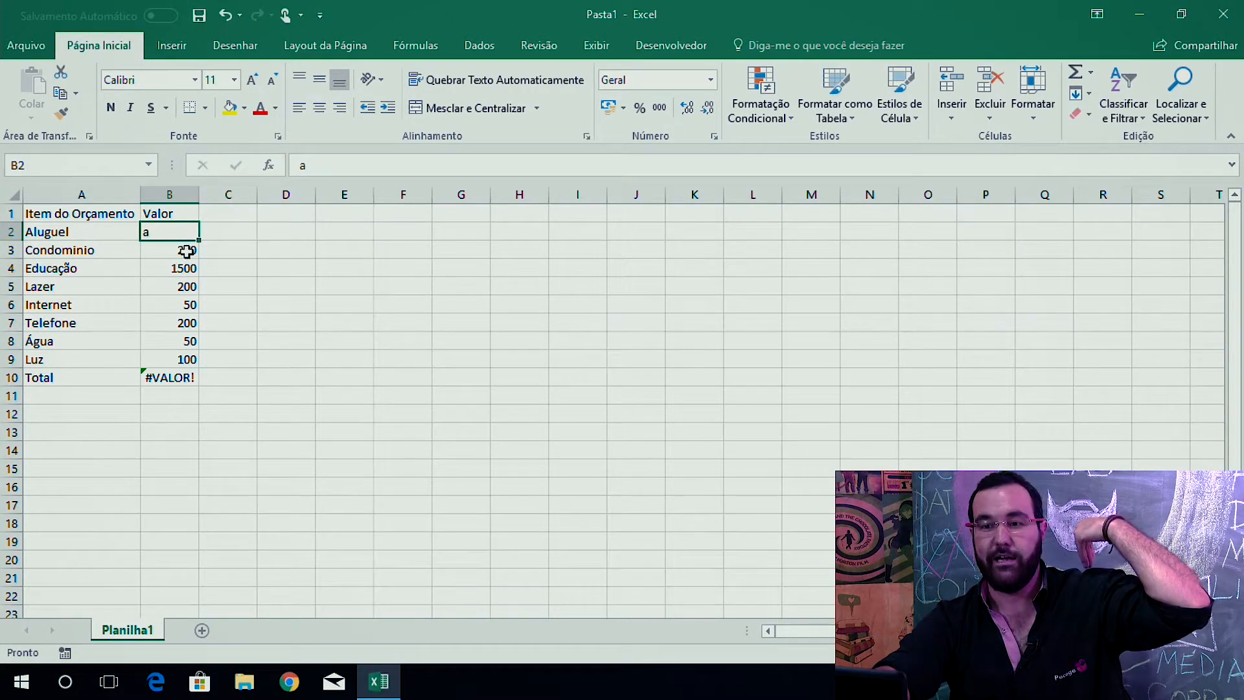
left_click(225, 14)
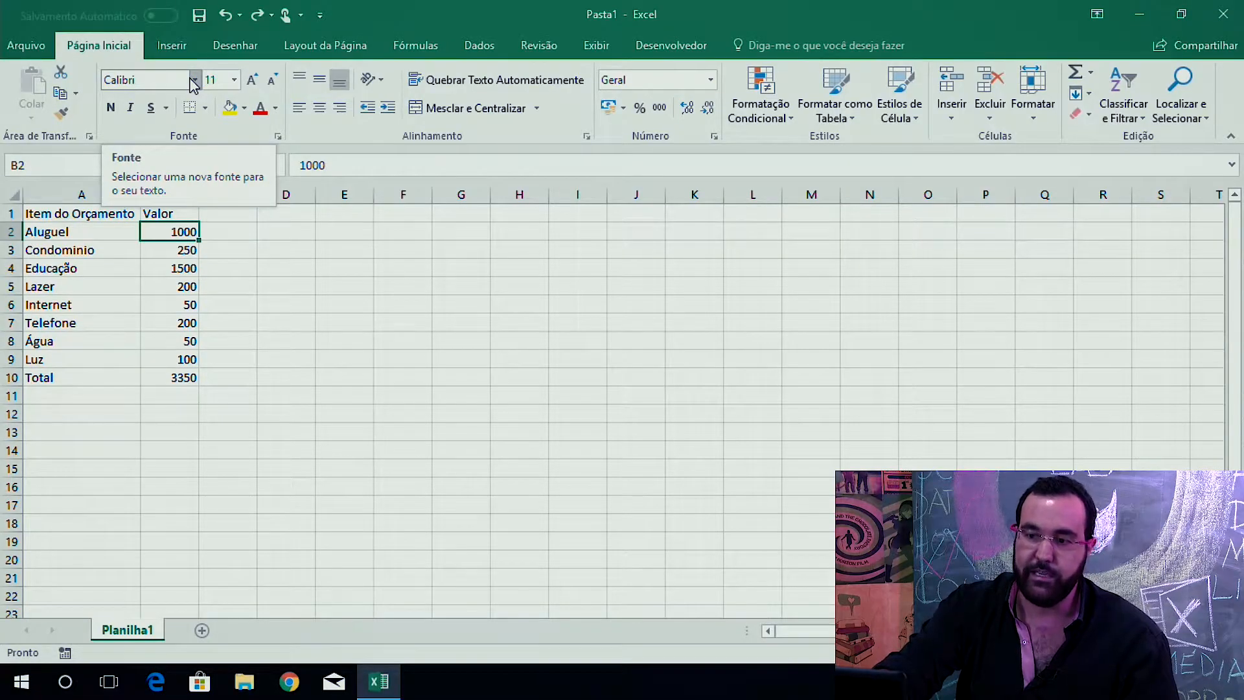
Open the Total formula in B10 for review without changing it.
double_click(177, 377)
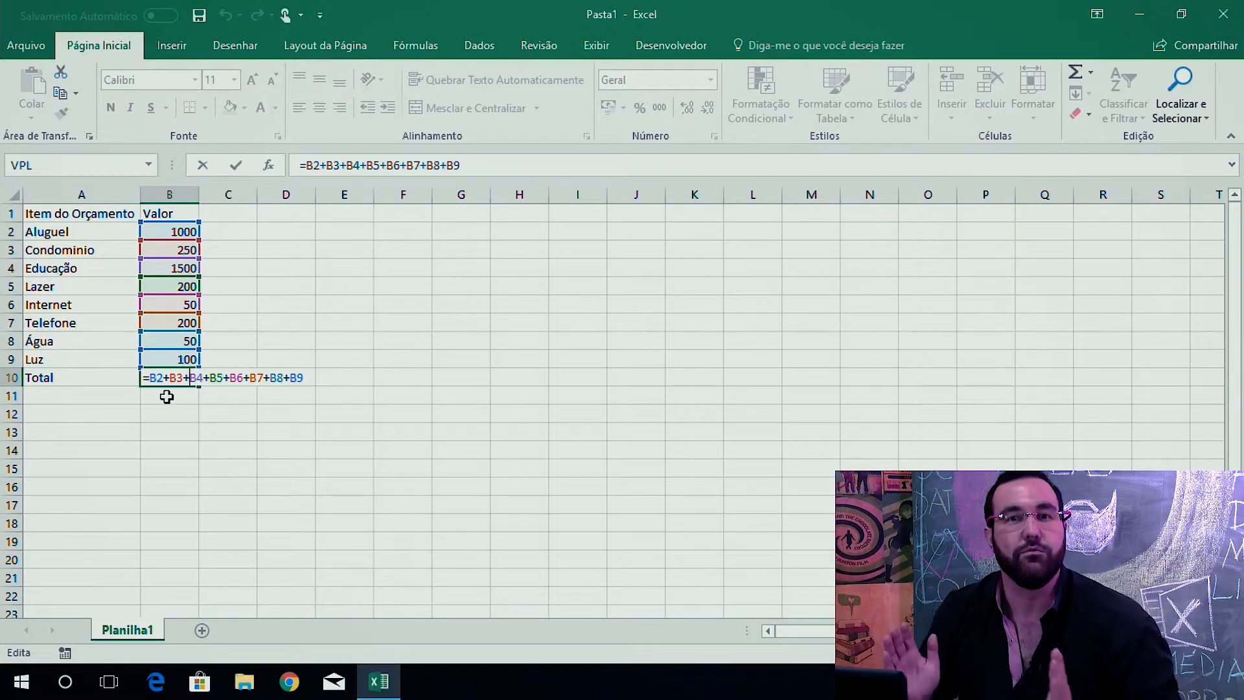
left_click(289, 378)
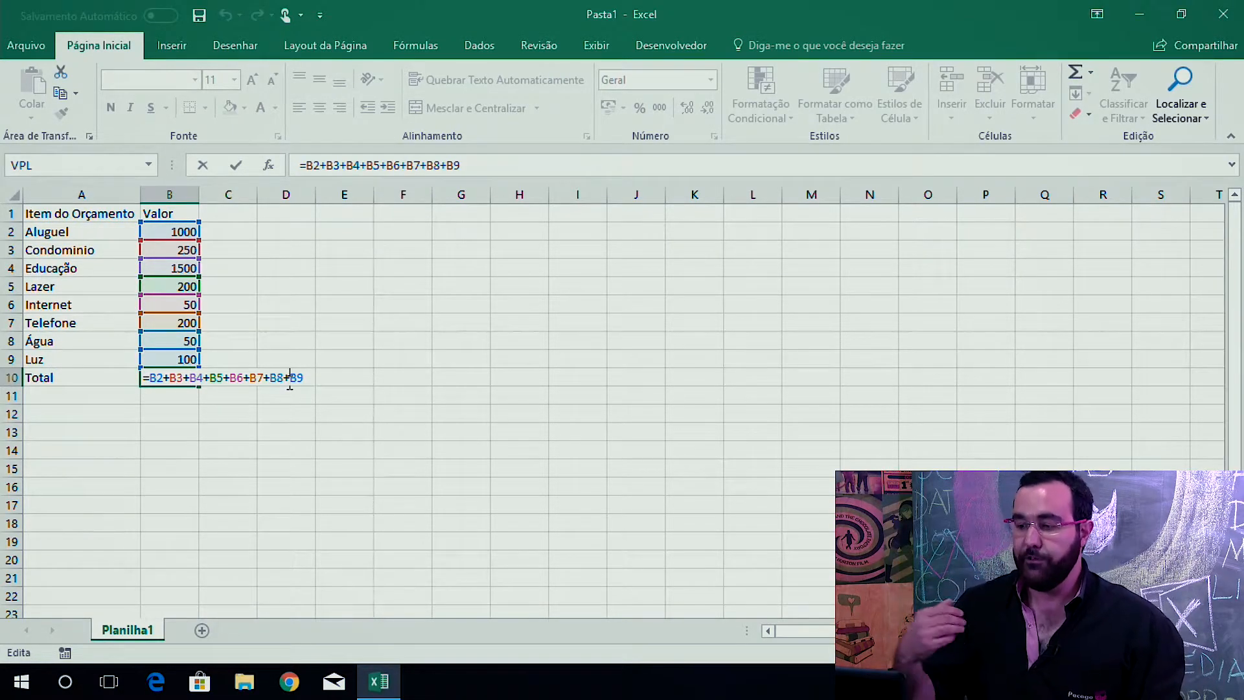
key("Return")
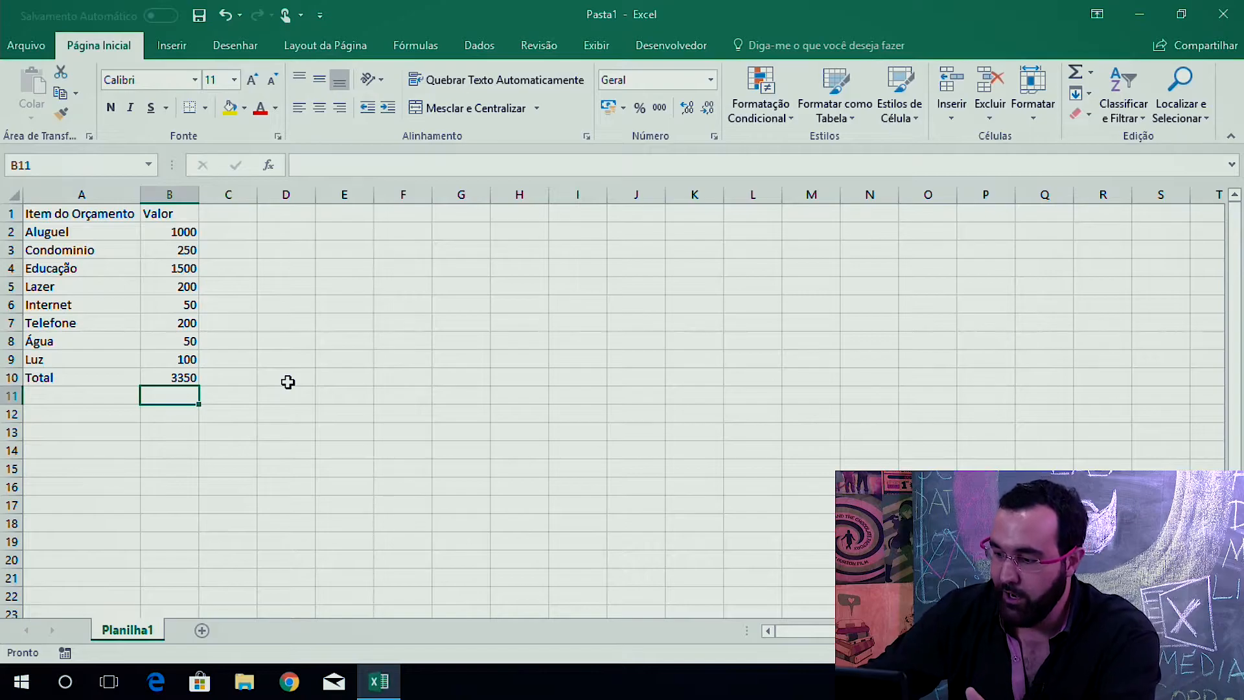
Add a second Total row in row 11 using the formula =SOMA(B2:B9).
key("Left")
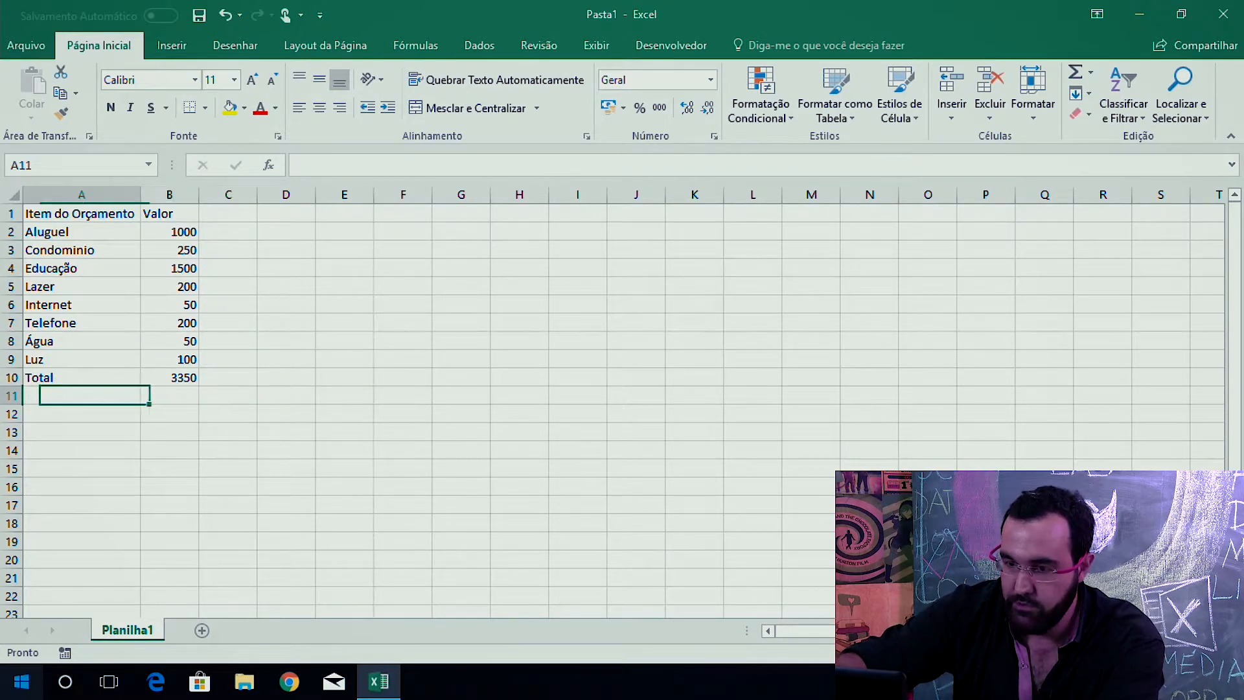
type("Total")
key("Tab")
type("=")
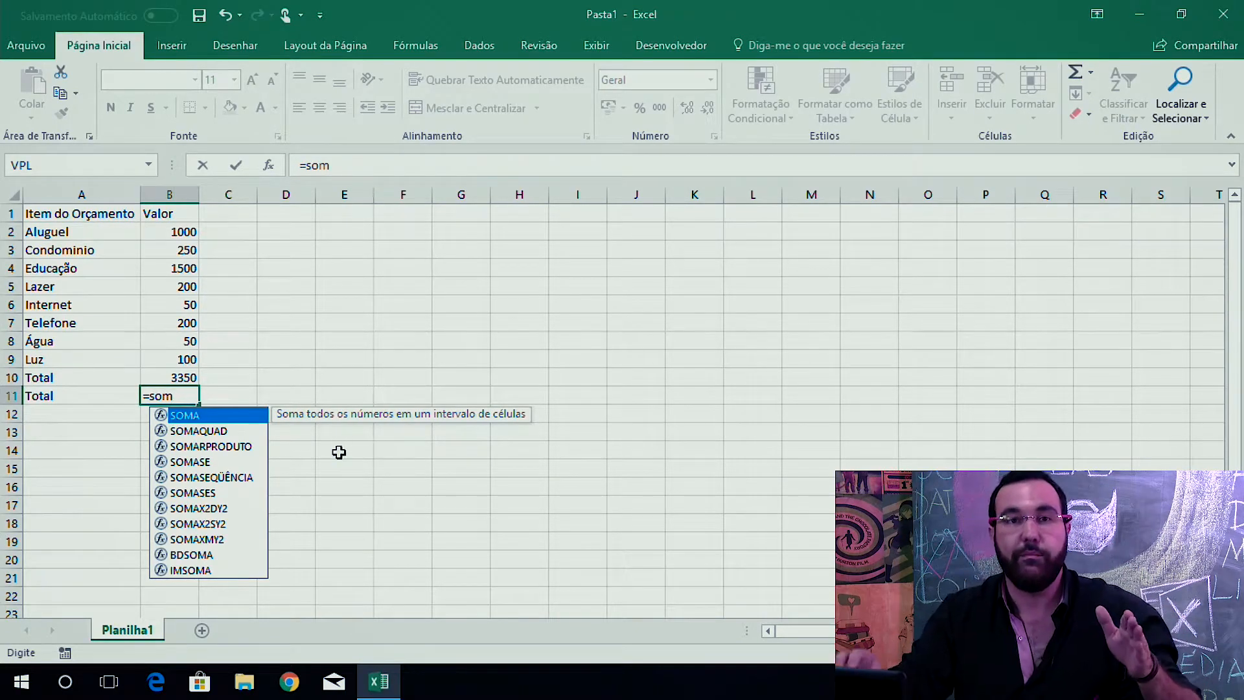
key("Tab")
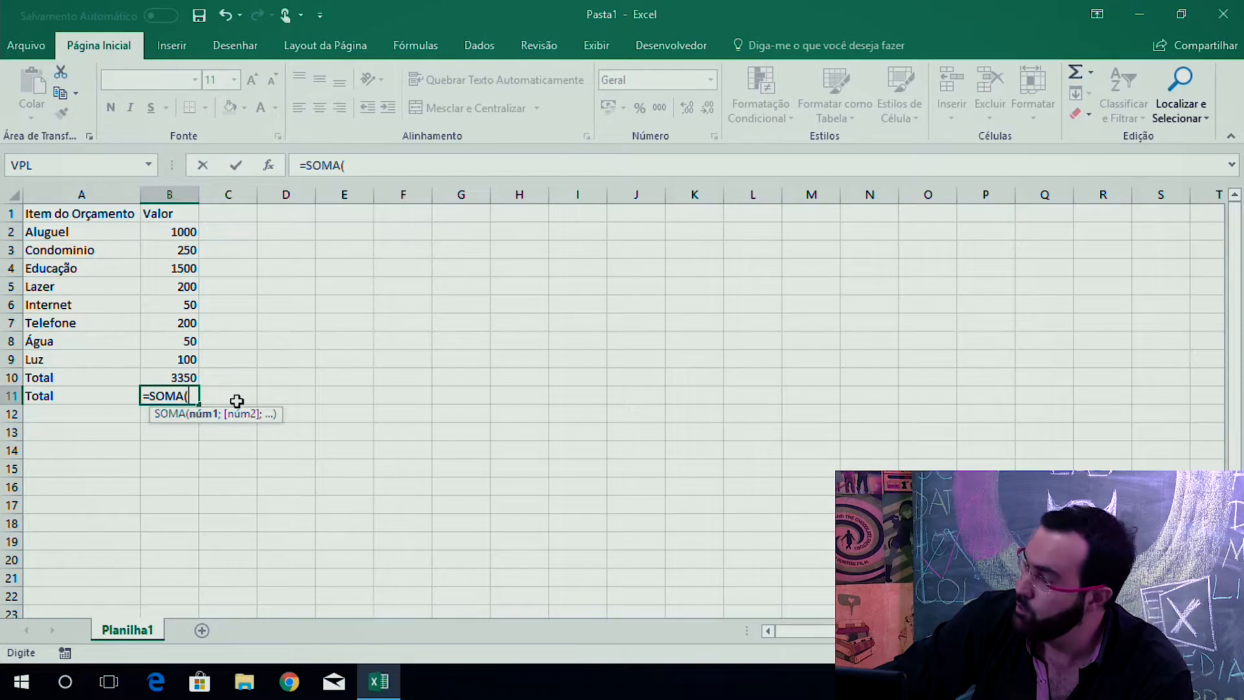
left_click(171, 235)
left_click_drag(172, 235, 188, 360)
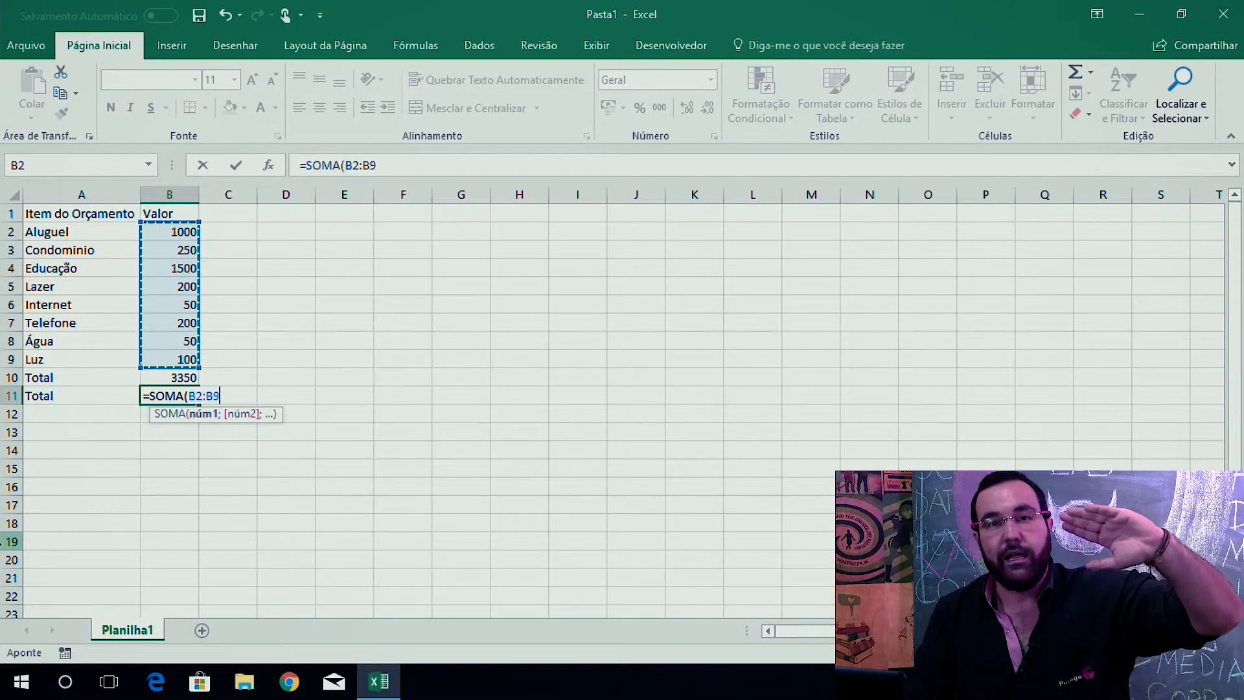
type(")")
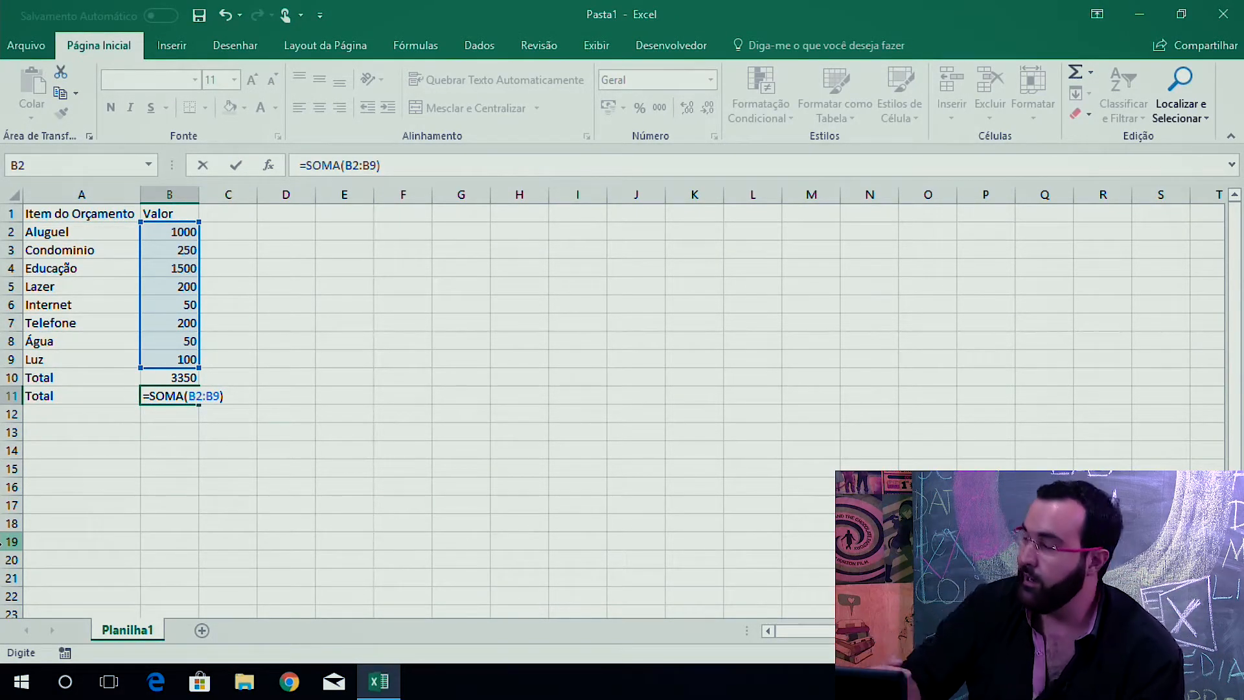
key("Return")
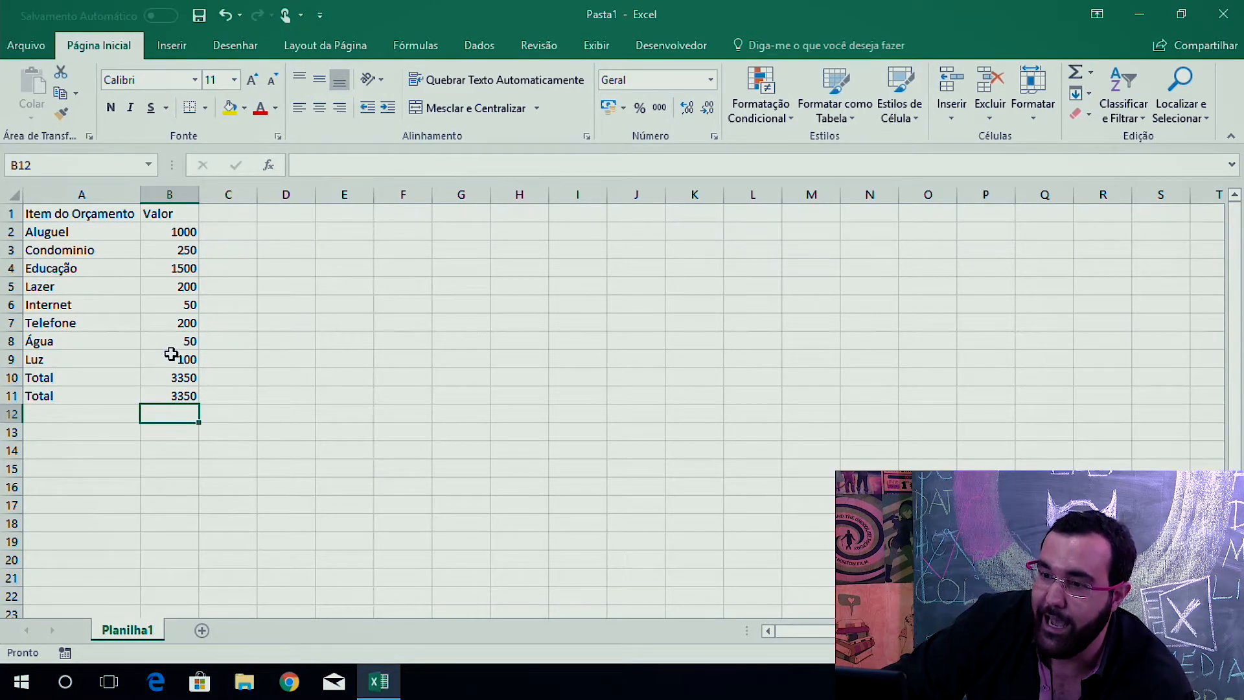
Undo the entries of the second Total row.
left_click(206, 305)
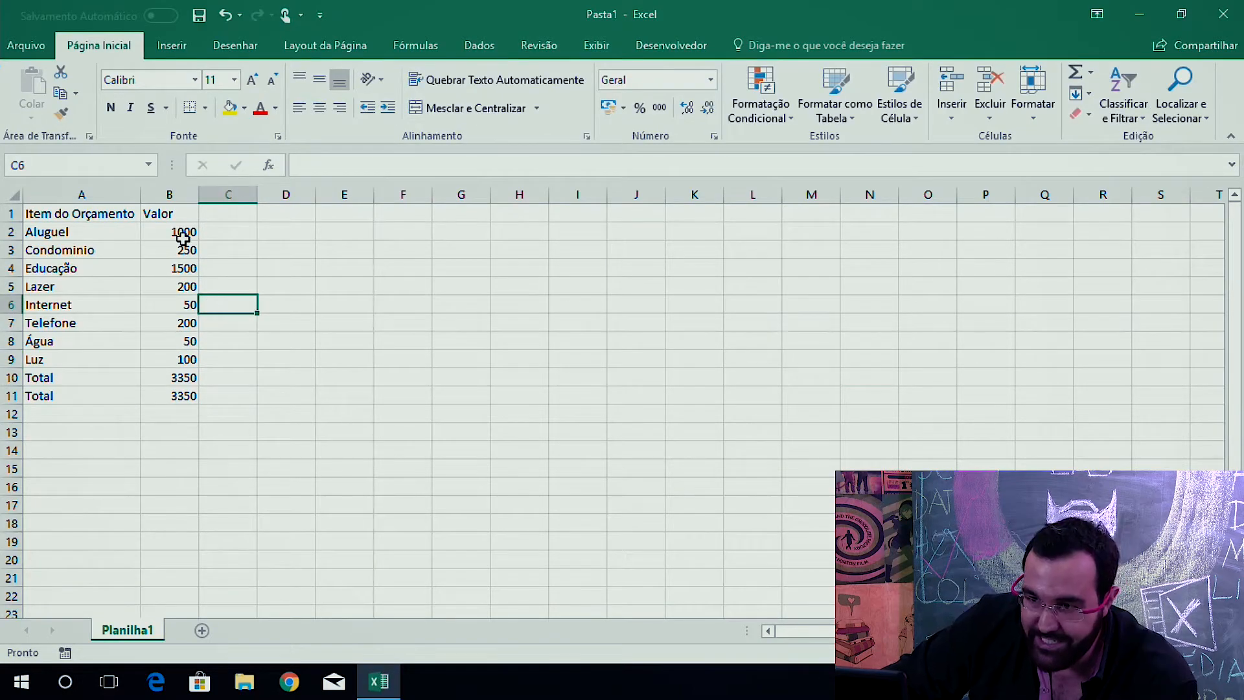
left_click_drag(183, 231, 184, 359)
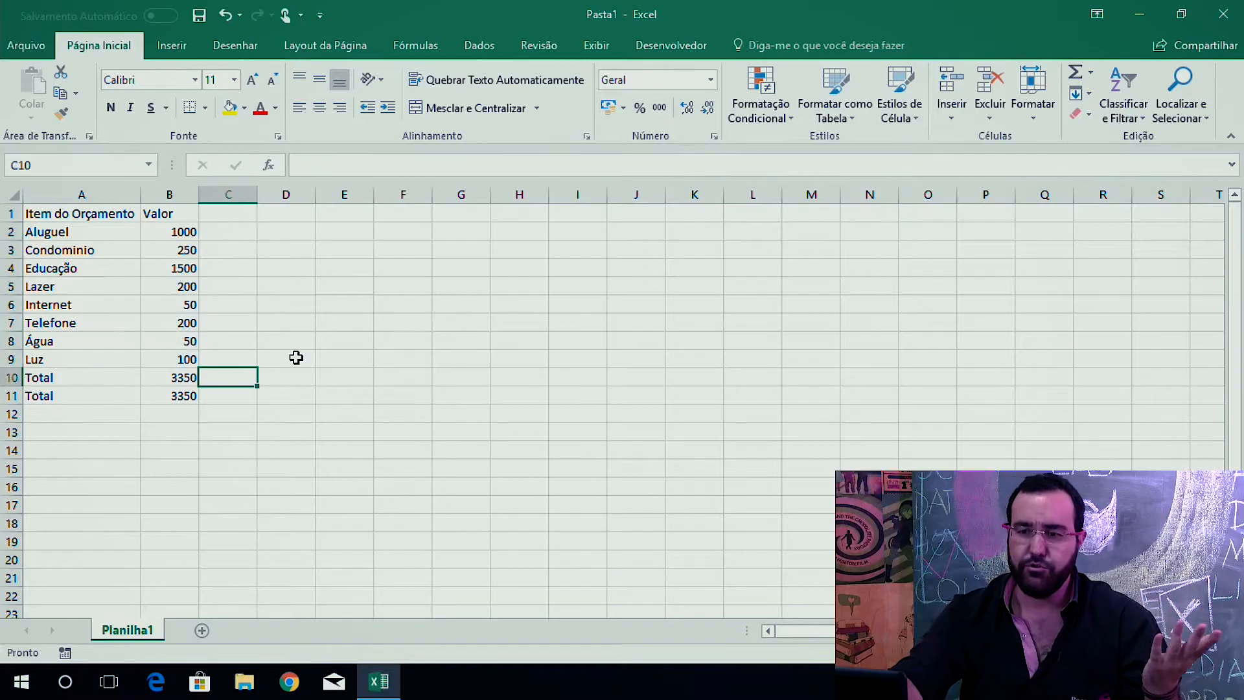
left_click_drag(89, 389, 170, 395)
key("ctrl+z")
key("ctrl+z")
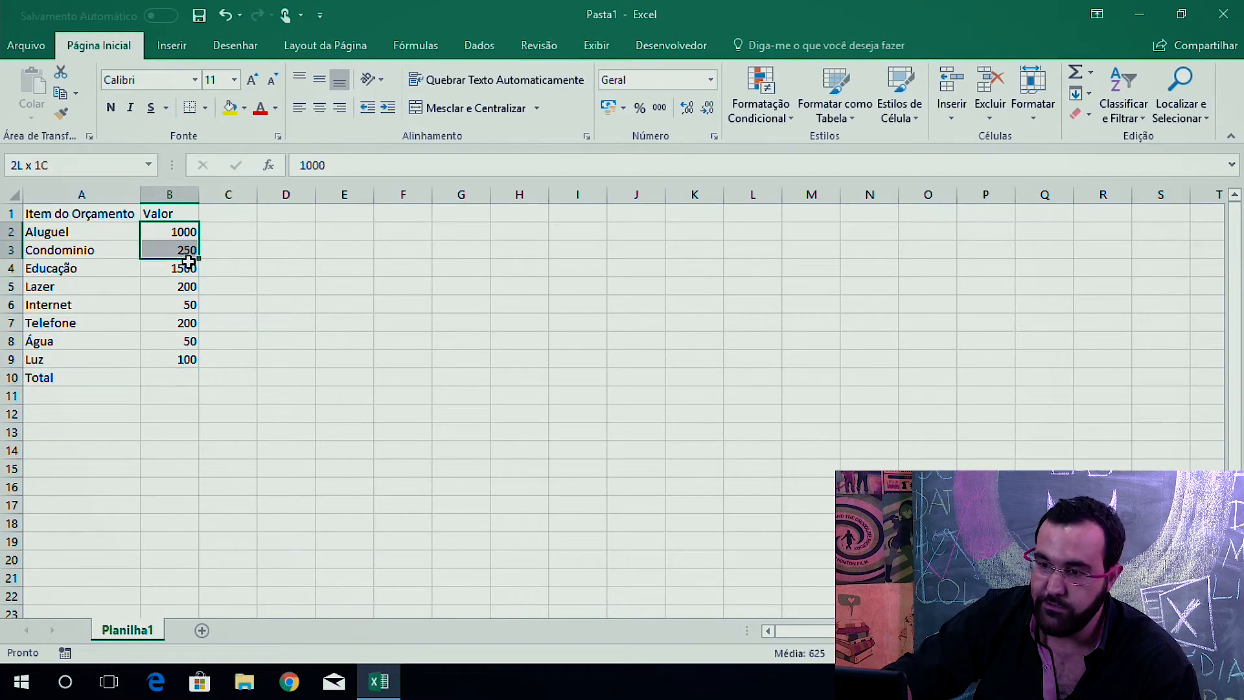
Use AutoSum Soma on values B2:B9 to fill the Total cell, then open its formula for review.
left_click_drag(187, 255, 185, 357)
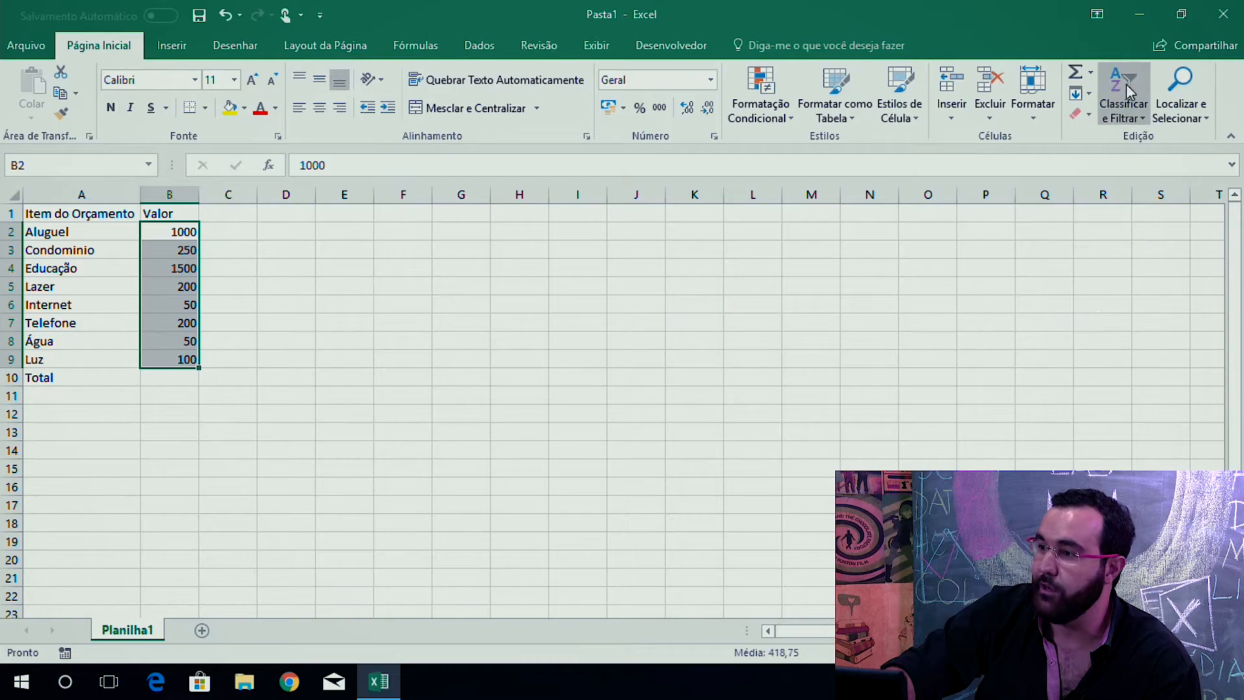
left_click(1091, 72)
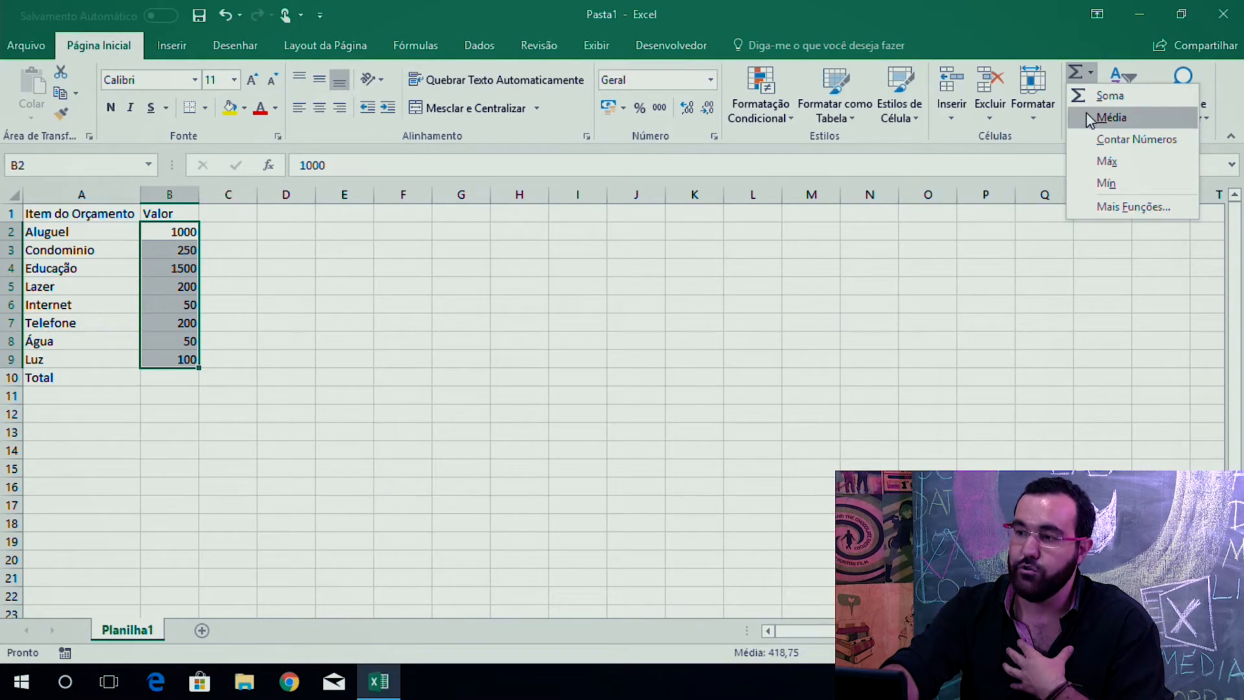
left_click(1109, 95)
left_click(181, 381)
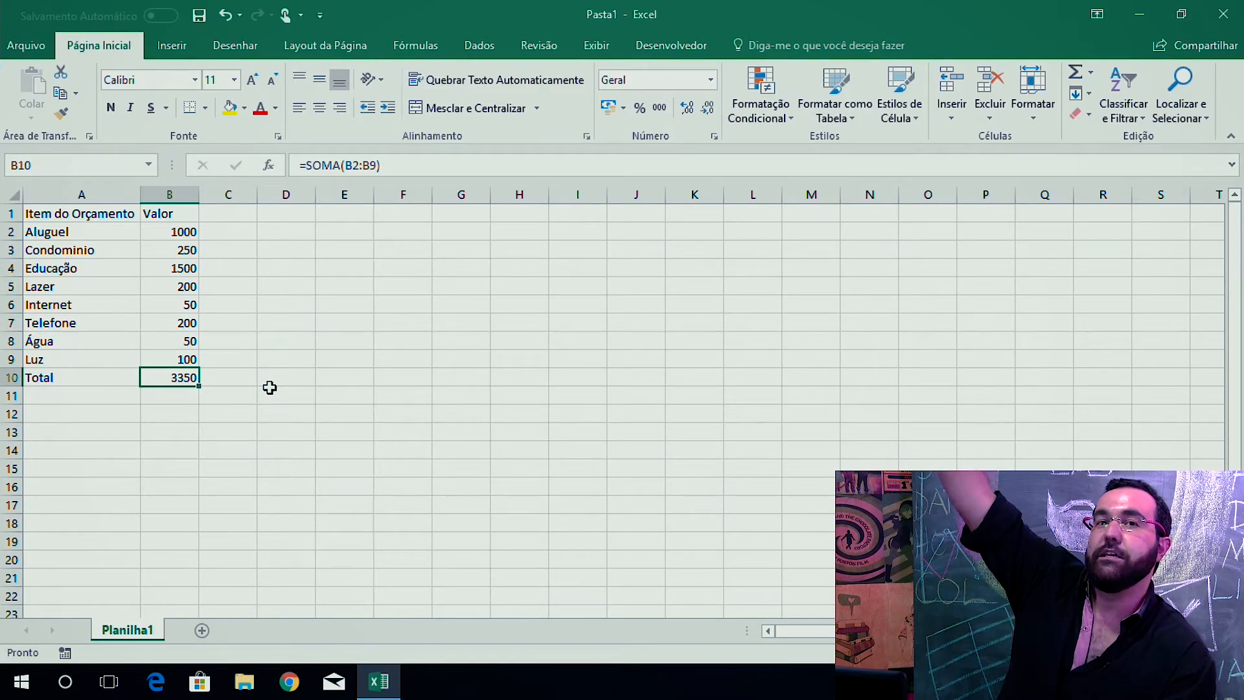
key("F2")
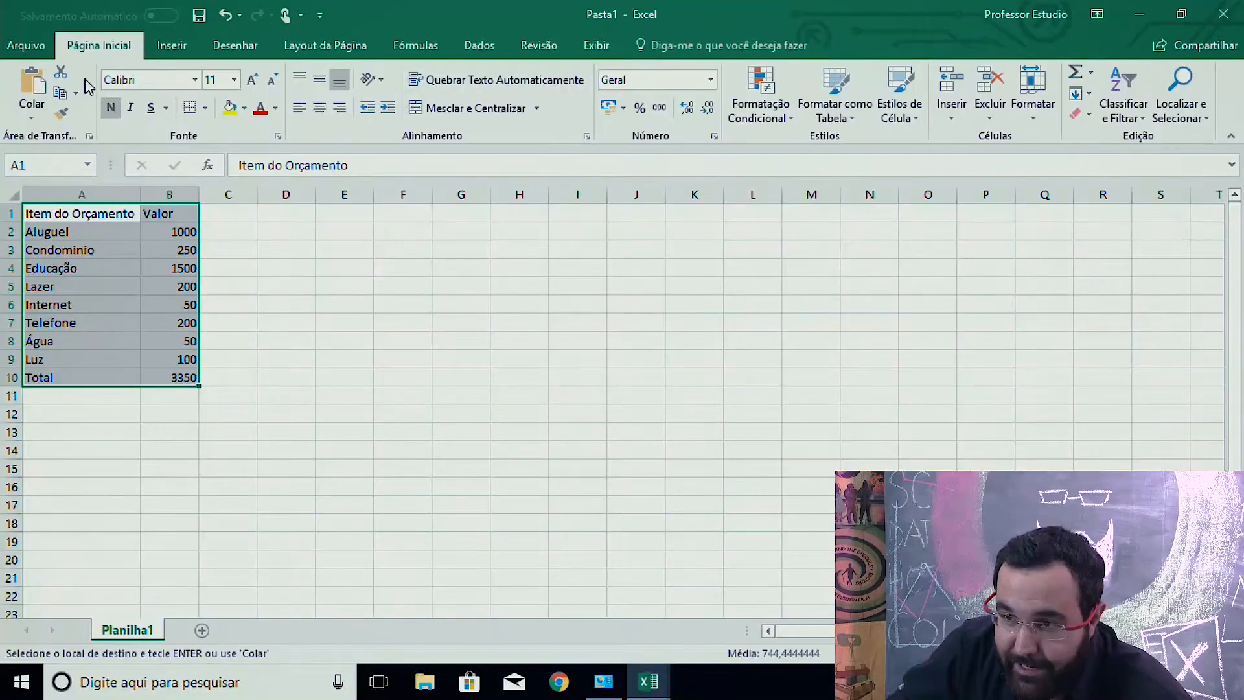
Save the workbook to the Desktop as ExcelBasico.
left_click(26, 45)
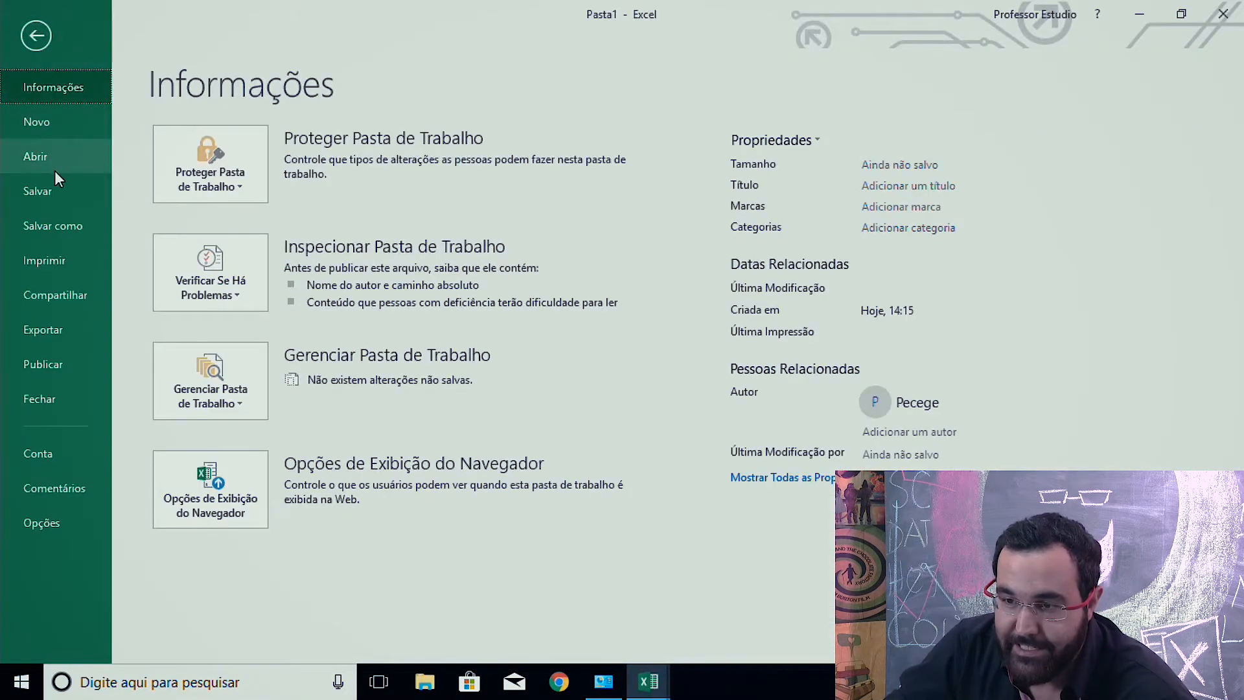
left_click(61, 229)
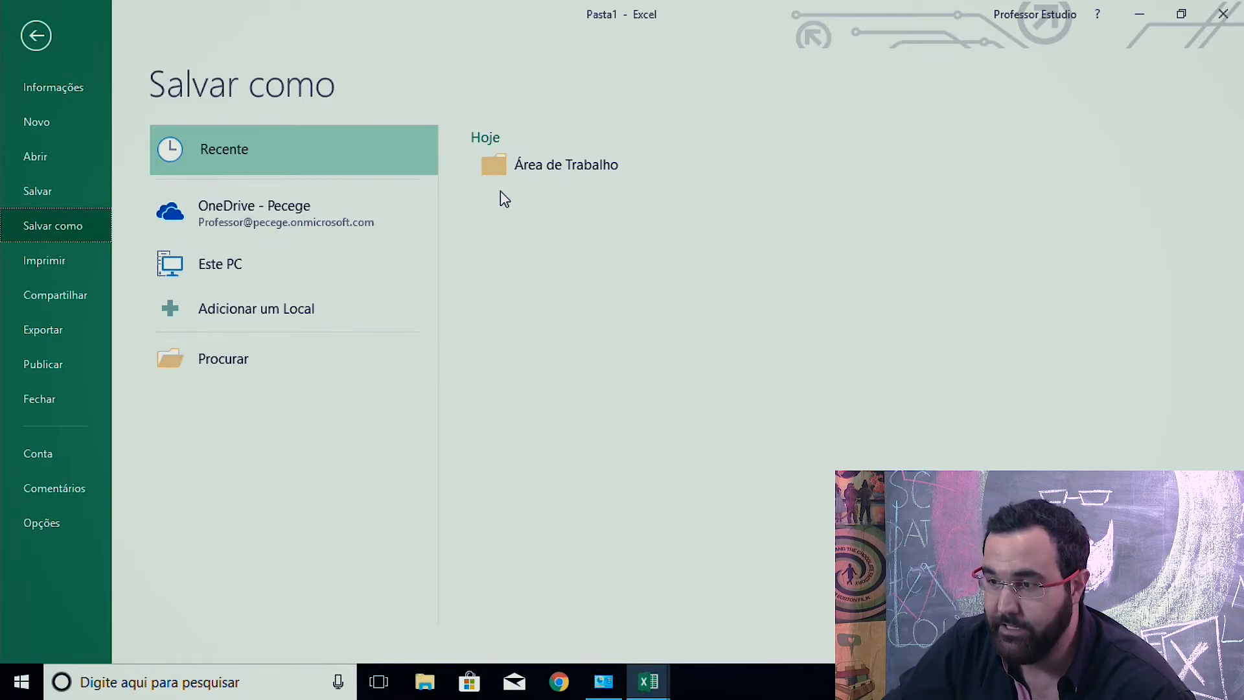
left_click(558, 162)
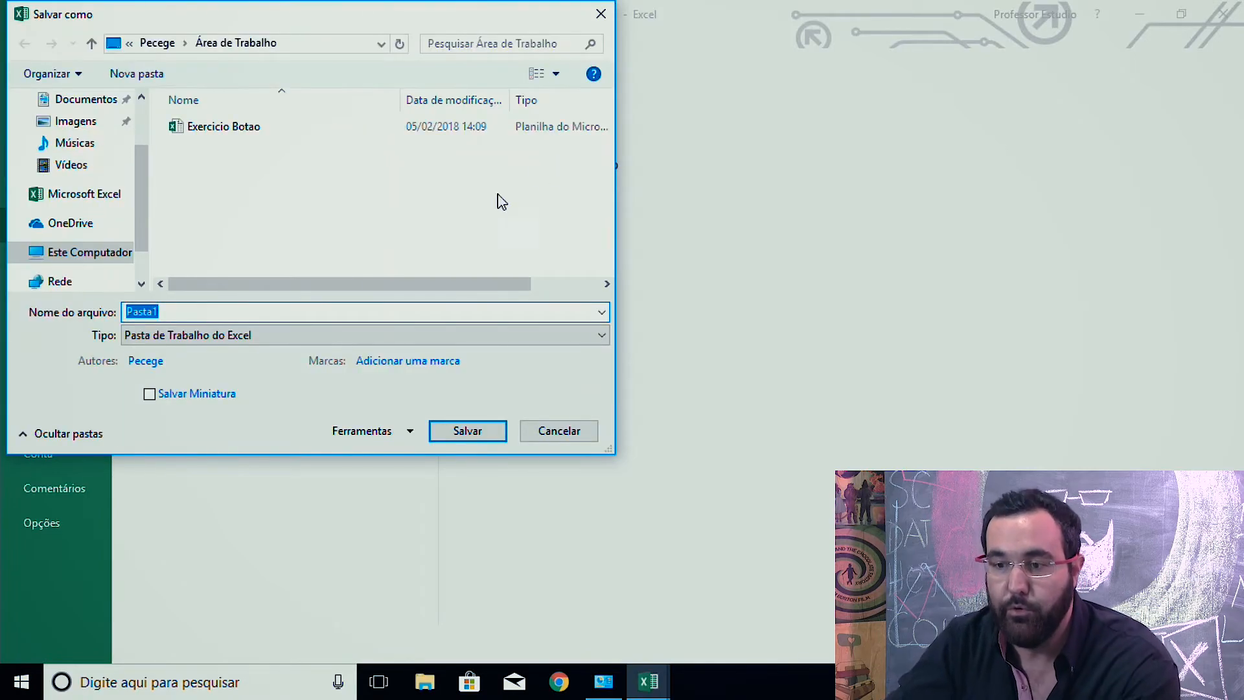
type("ExcelBasico")
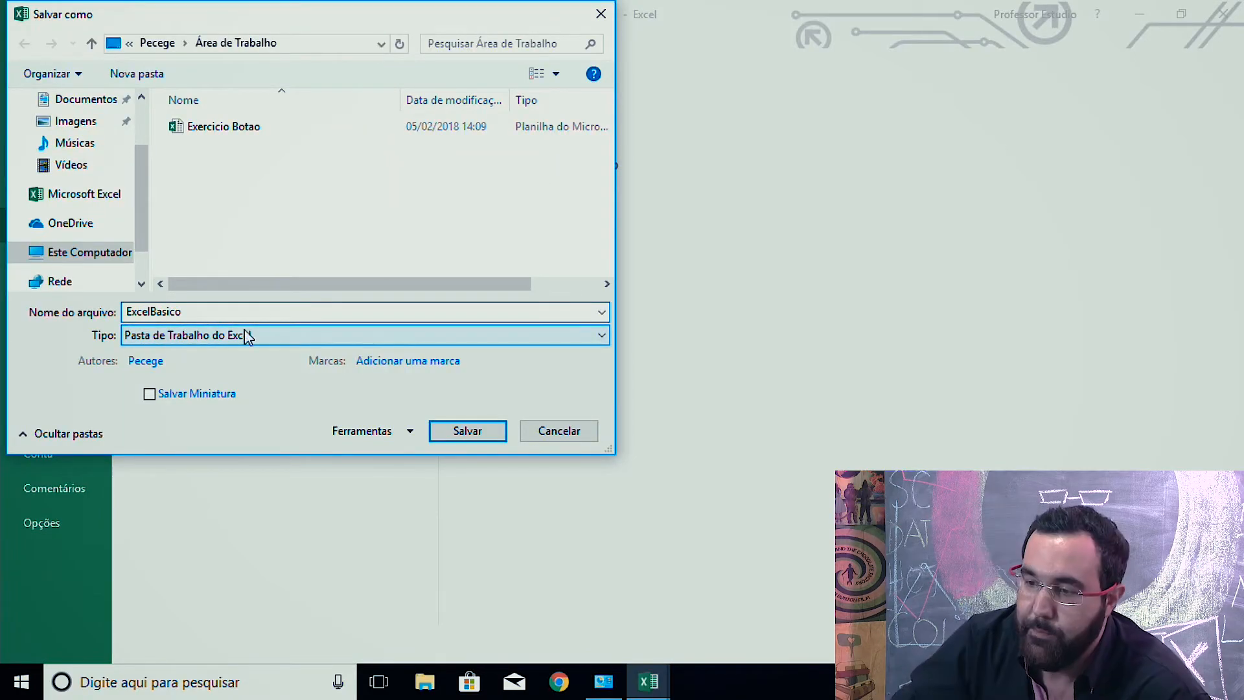
left_click(491, 434)
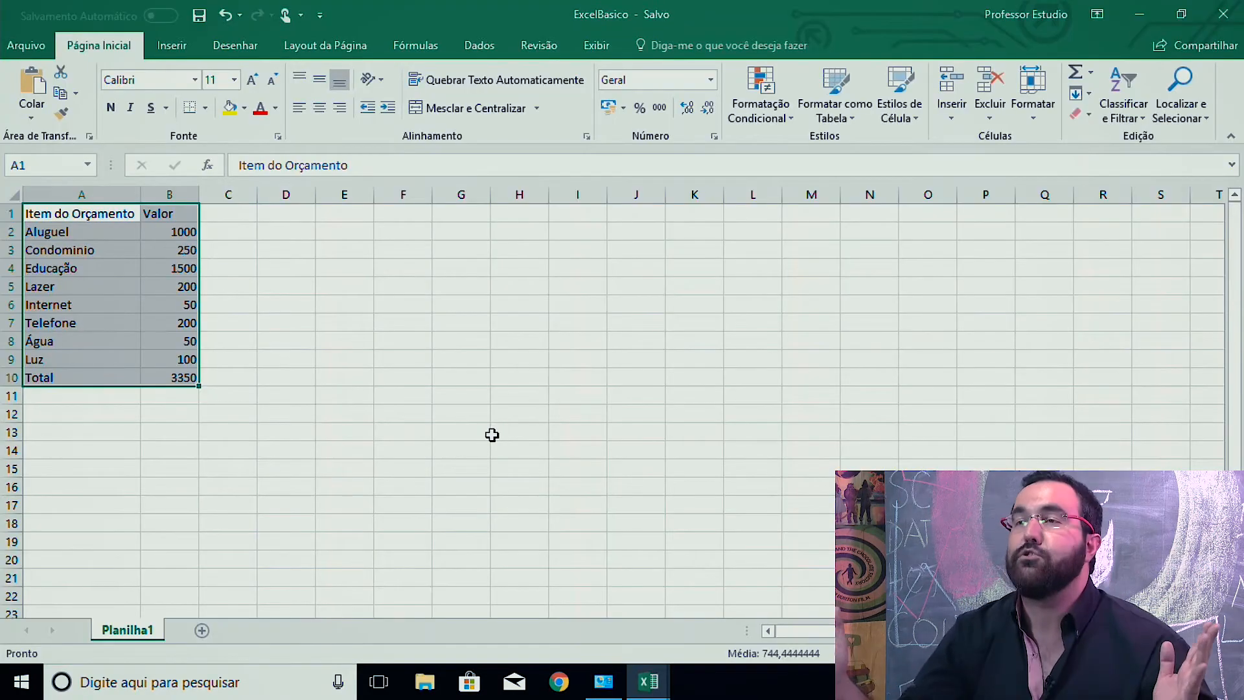